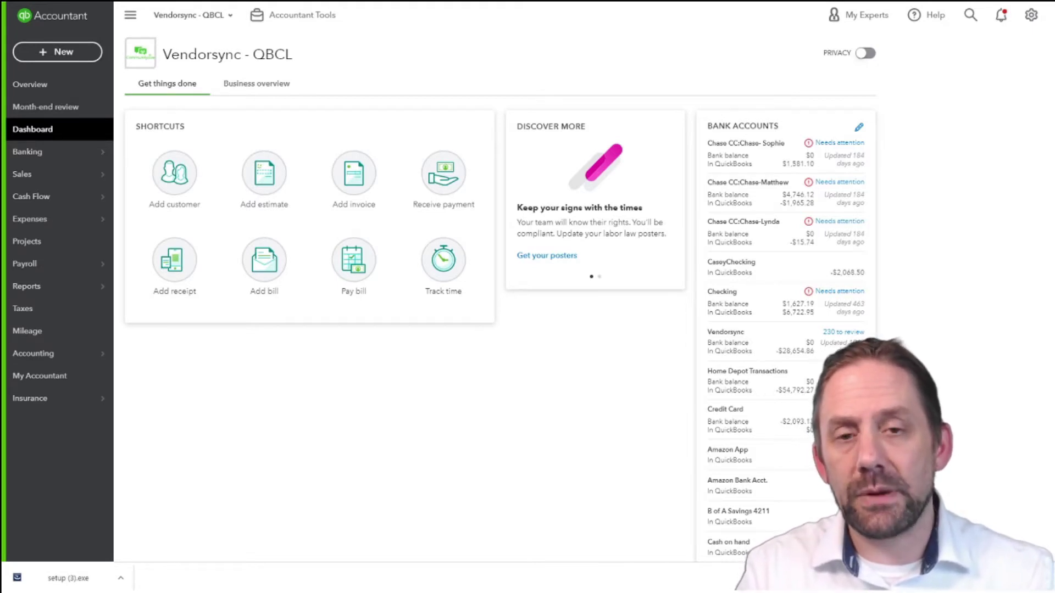
Paste the export address app.qbo.intuit.com/app/exportqbodatatoqbdt into the browser address bar
key("ctrl+l")
type("https://app.qbo.intuit.com/app/exportqbodatatoqbdt")
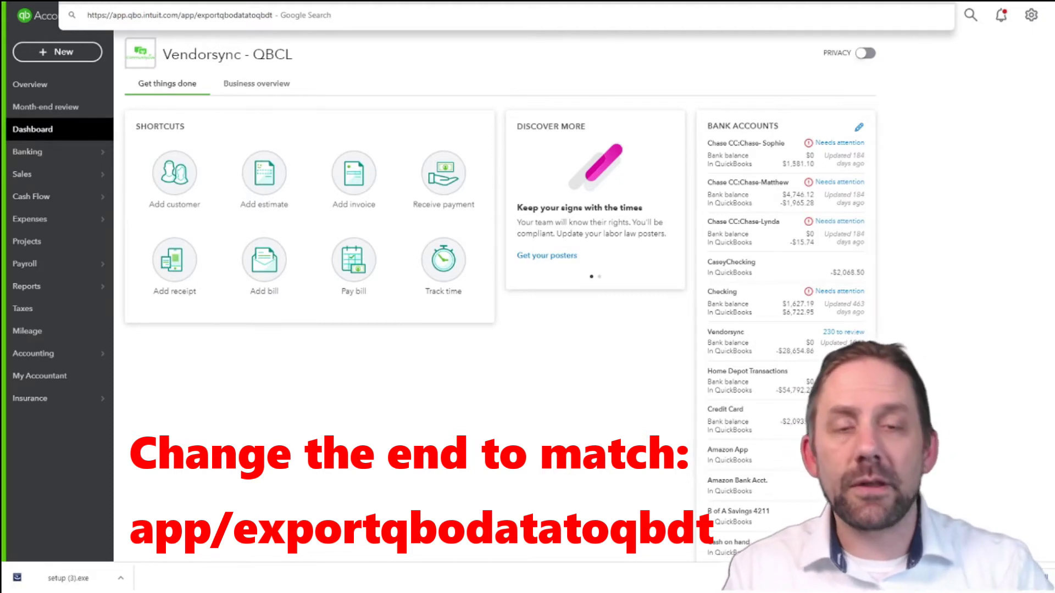
Load the exportqbodatatoqbdt page to reach the Export Overview
key("Return")
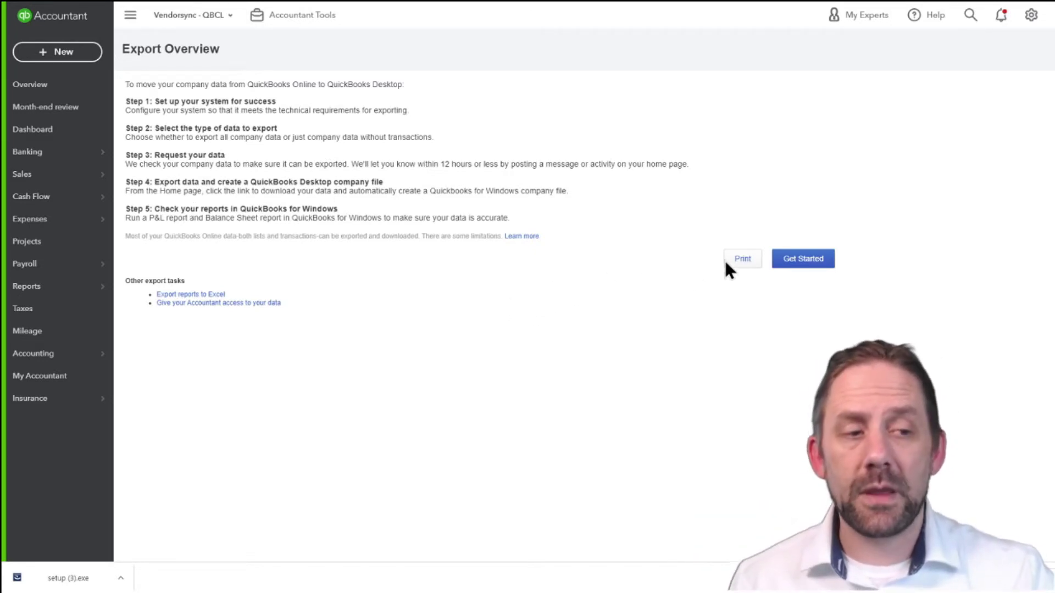
Start the export and download the migration tool installer setup (4).exe
left_click(817, 263)
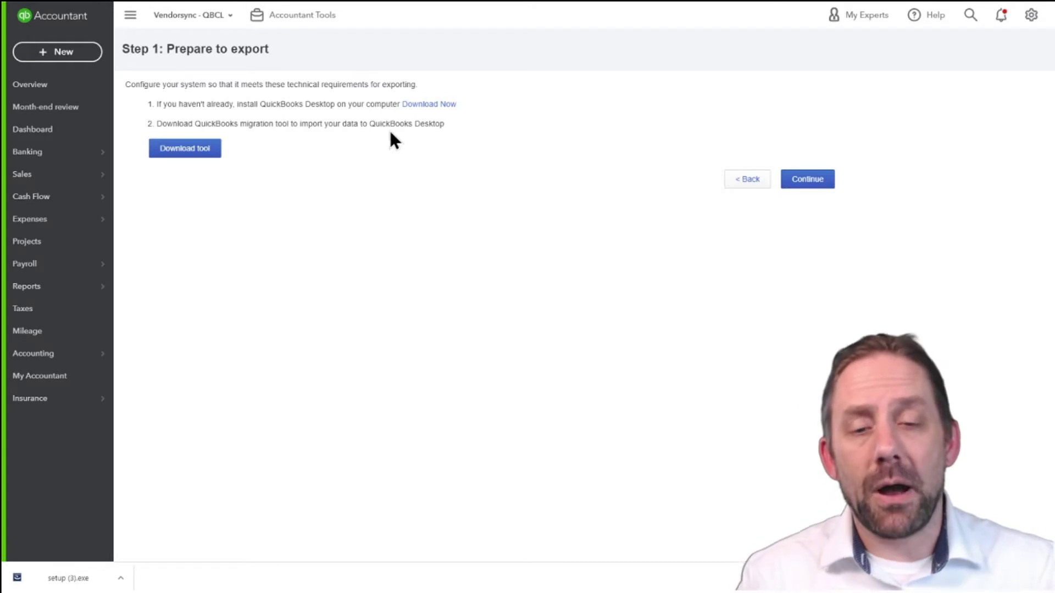
left_click(193, 153)
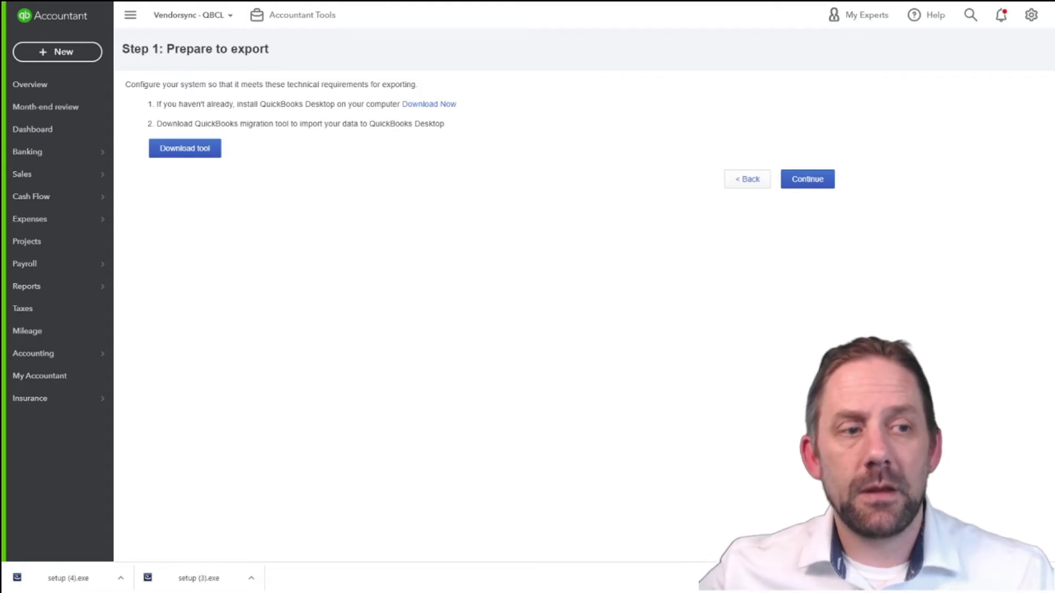
Continue past data selection and accept the export limitations to reach Step 3
left_click(798, 179)
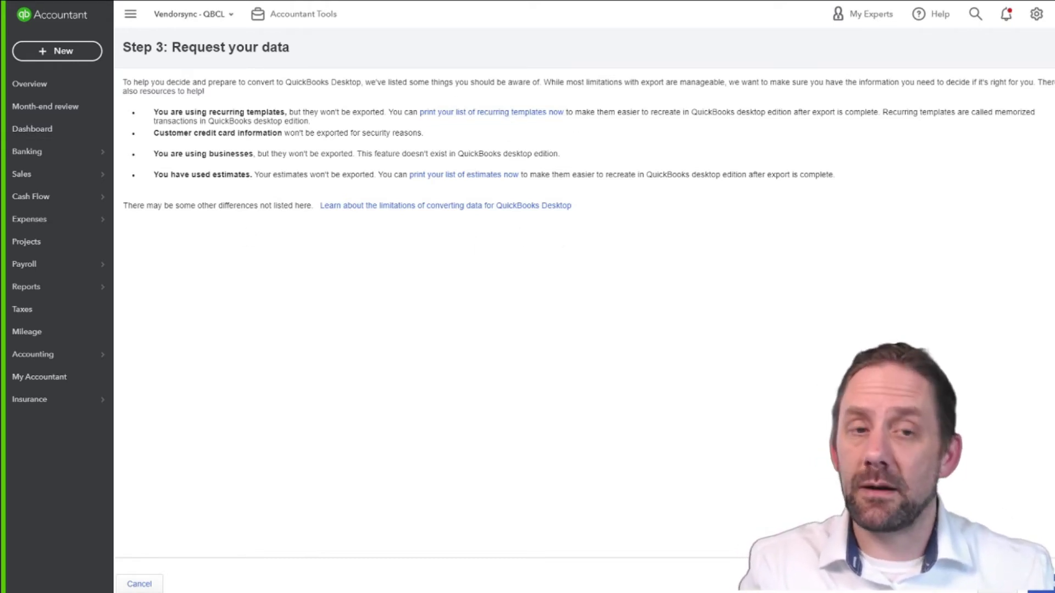
left_click(1027, 583)
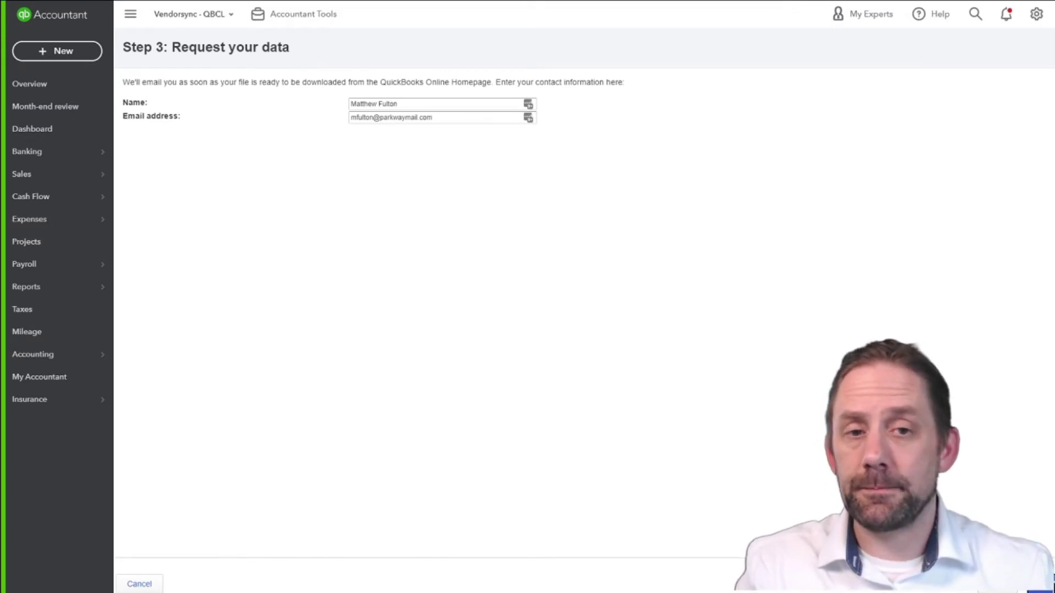
Submit the data export request using the prefilled contact name and e-mail
left_click(1027, 583)
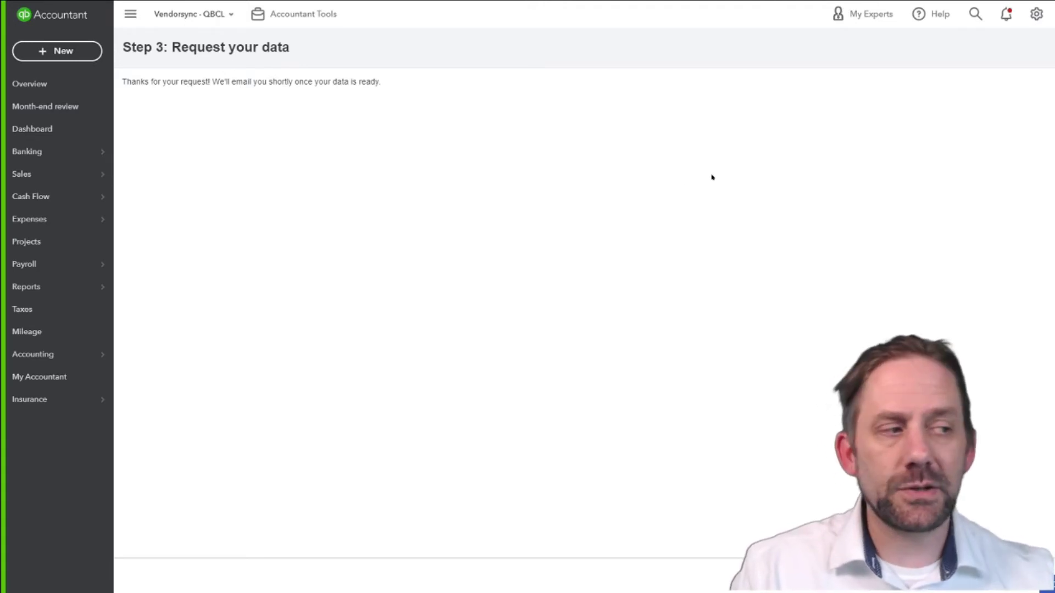
mouse_move(526, 592)
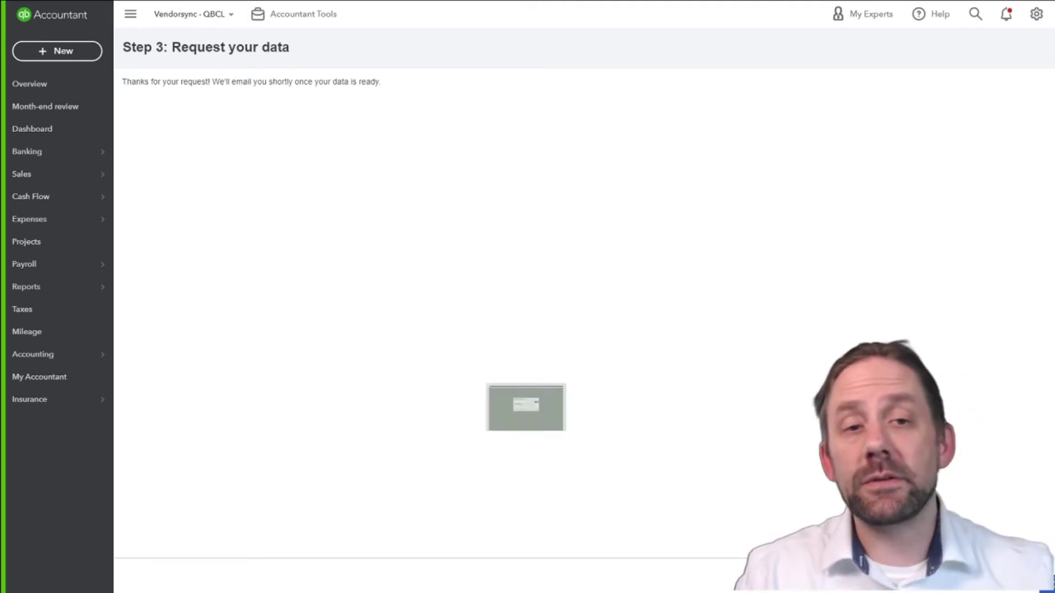
In the Desktop migration tool, pick export_company.qbxml from the QB Community Live folder
left_click(526, 592)
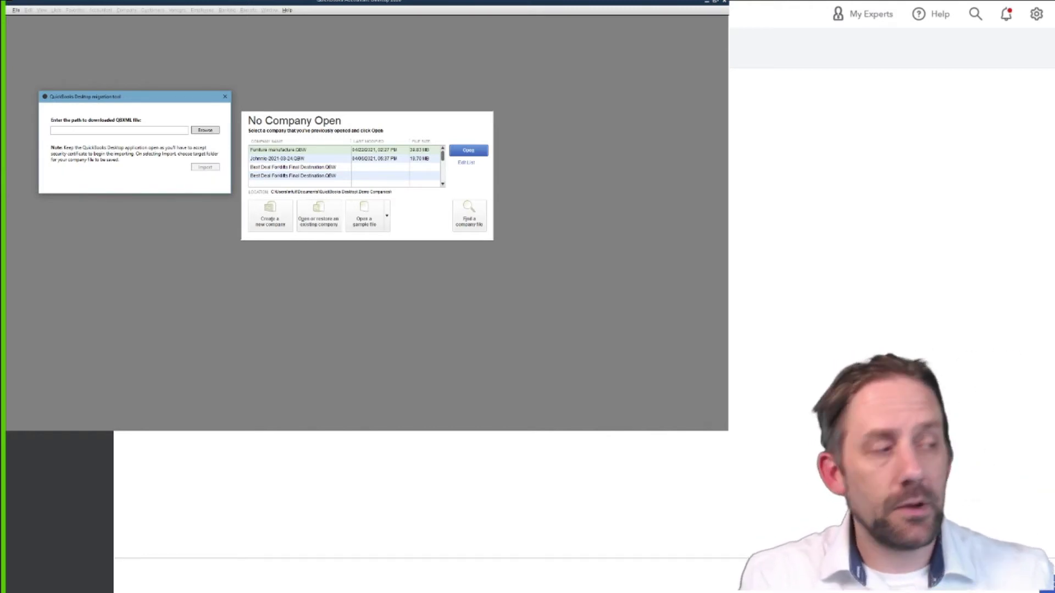
left_click(205, 130)
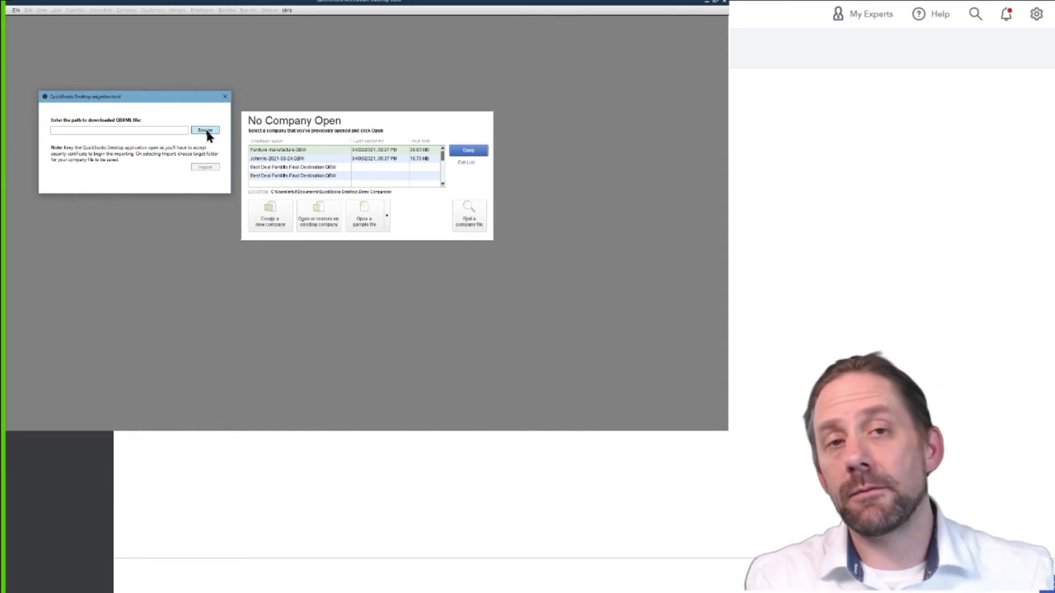
left_click(203, 121)
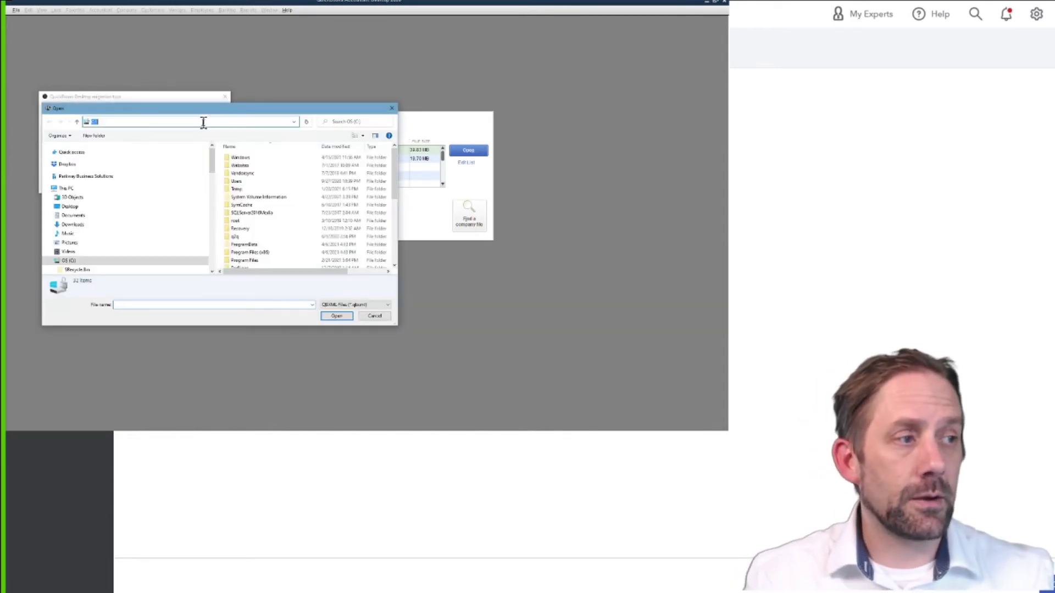
type("C:\\Users\\mfult\\Documents\\QuickBooks Desktop\\QB Community Live")
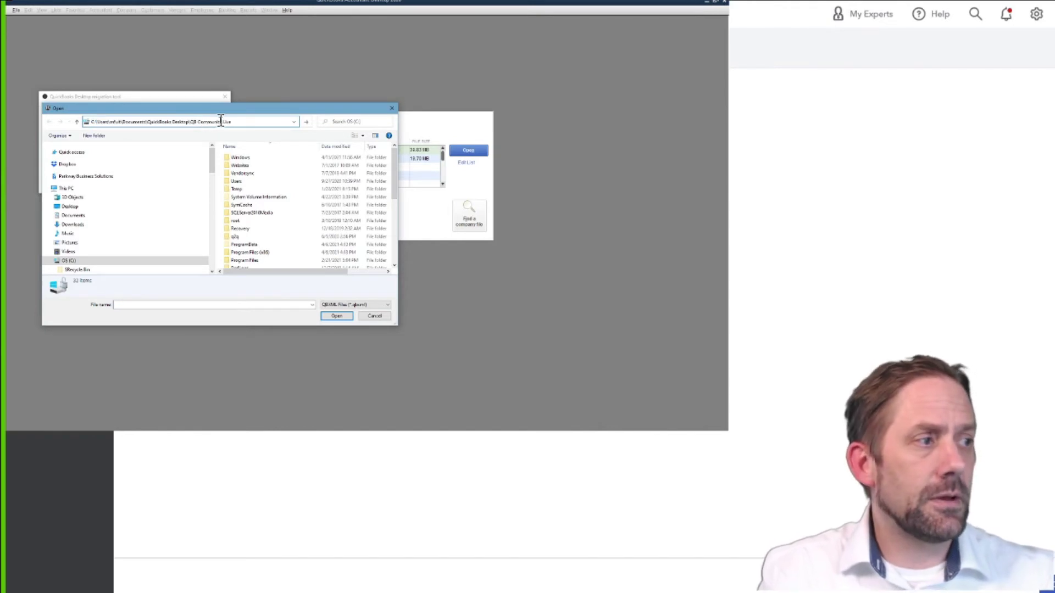
key("Return")
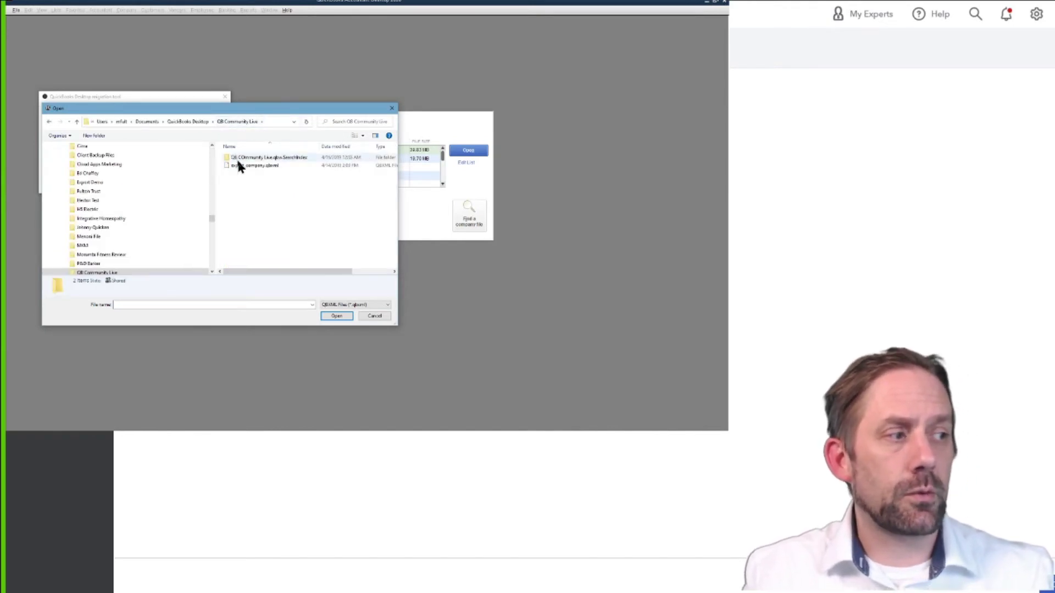
left_click(239, 166)
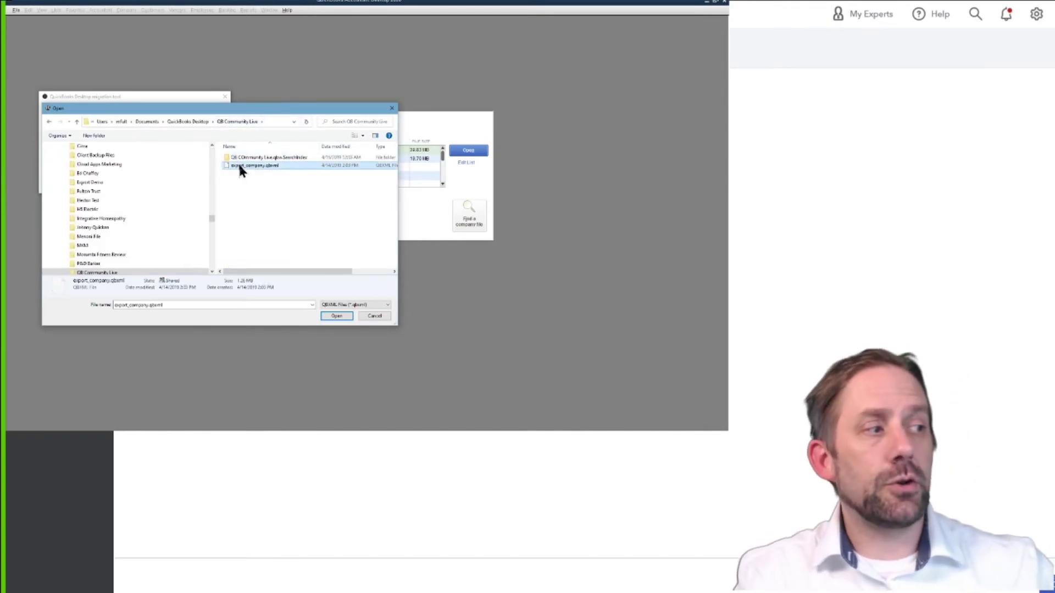
Start the import and grant the tool permanent access, including personal data
left_click(332, 317)
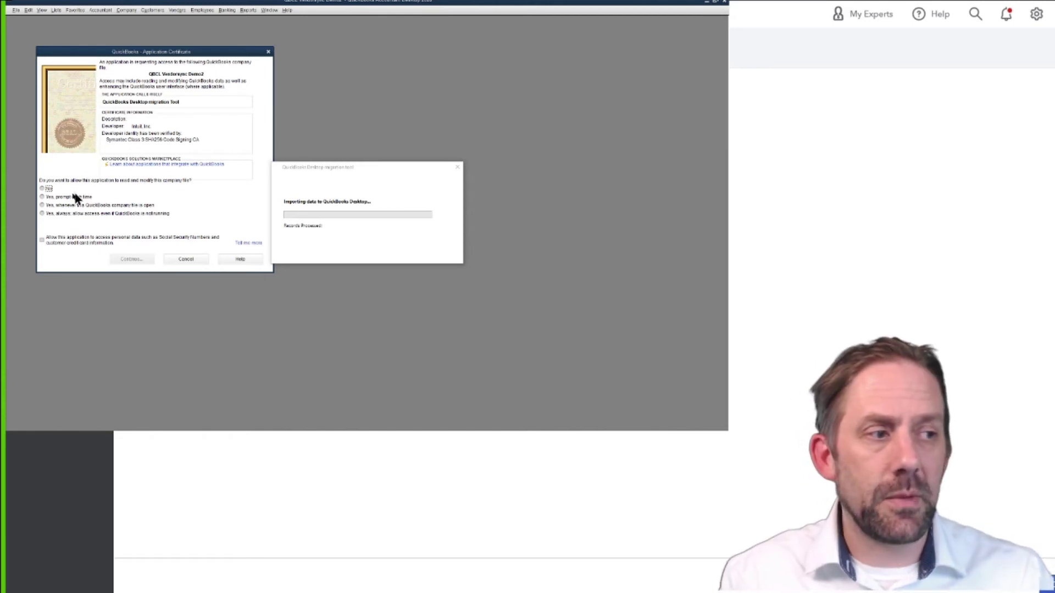
left_click(42, 205)
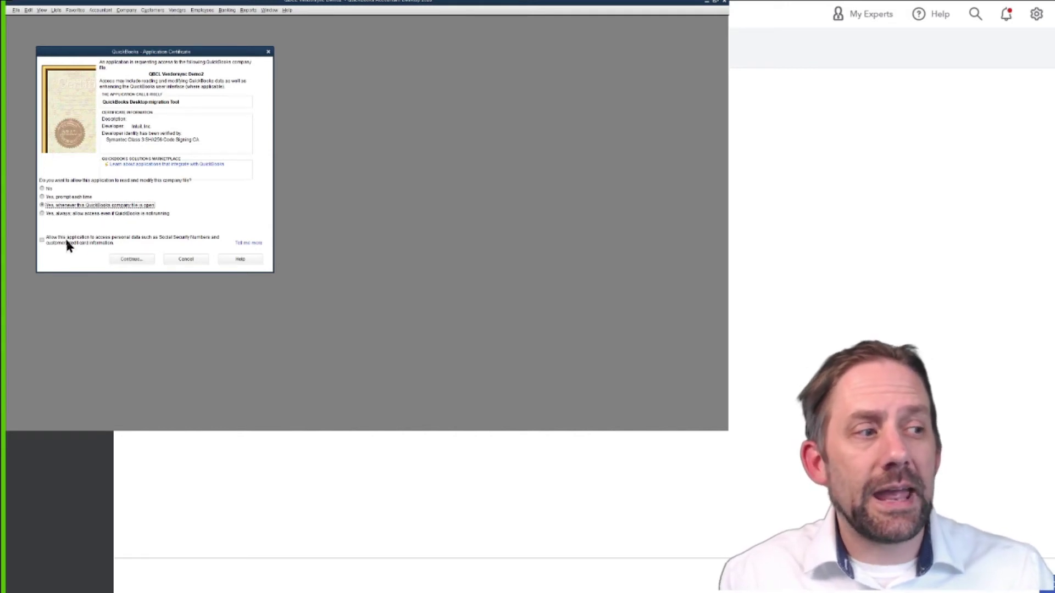
left_click(42, 240)
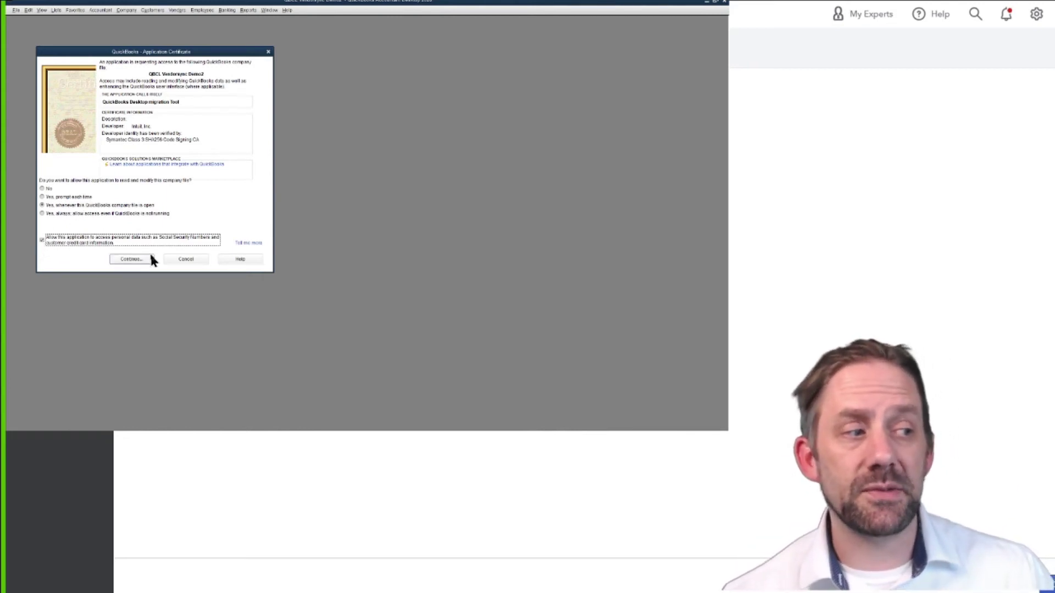
left_click(135, 261)
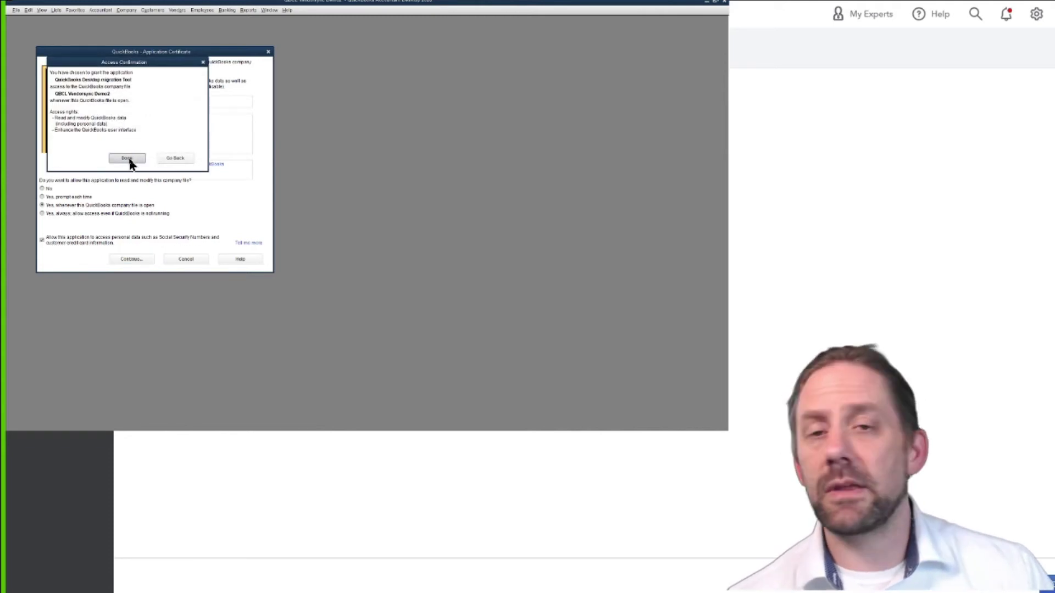
left_click(128, 159)
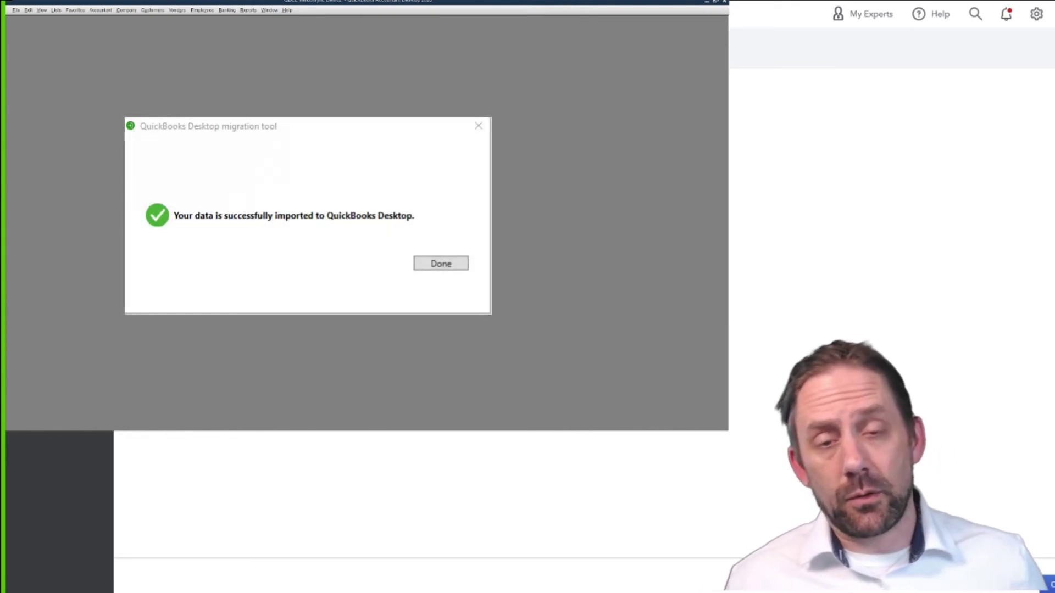
Dismiss the 'Your data is successfully imported' message
key("Return")
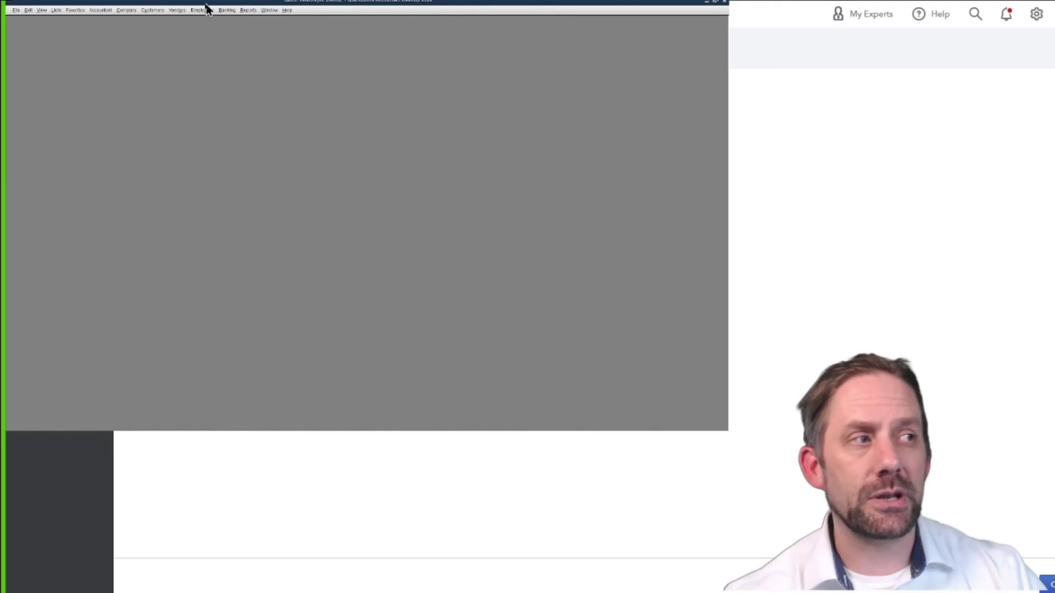
Show the Home Page with account balances expanded, then bring up Reports > Company & Financial
left_click(102, 11)
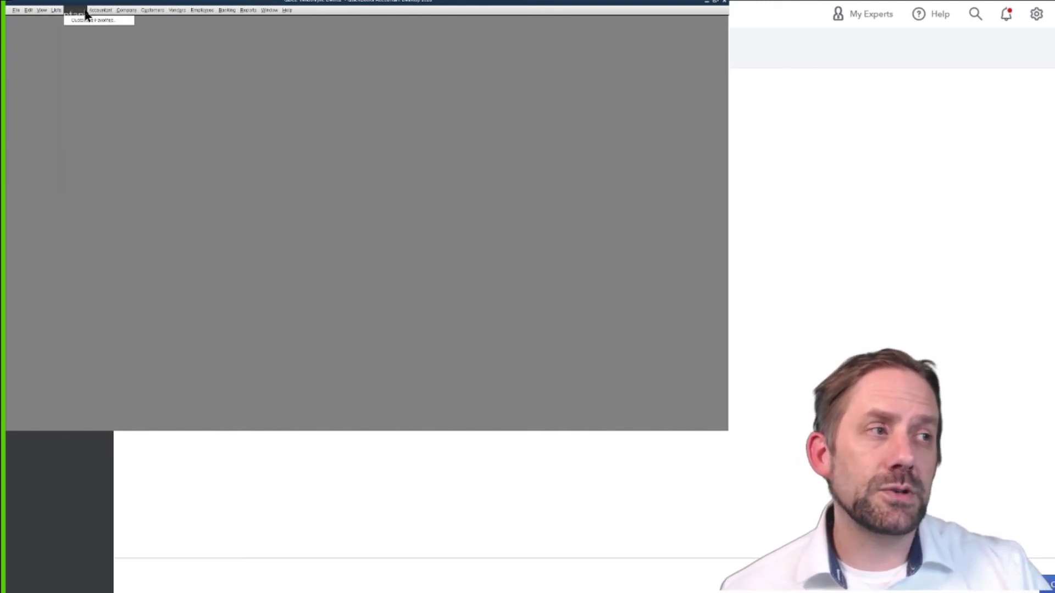
mouse_move(124, 11)
left_click(133, 20)
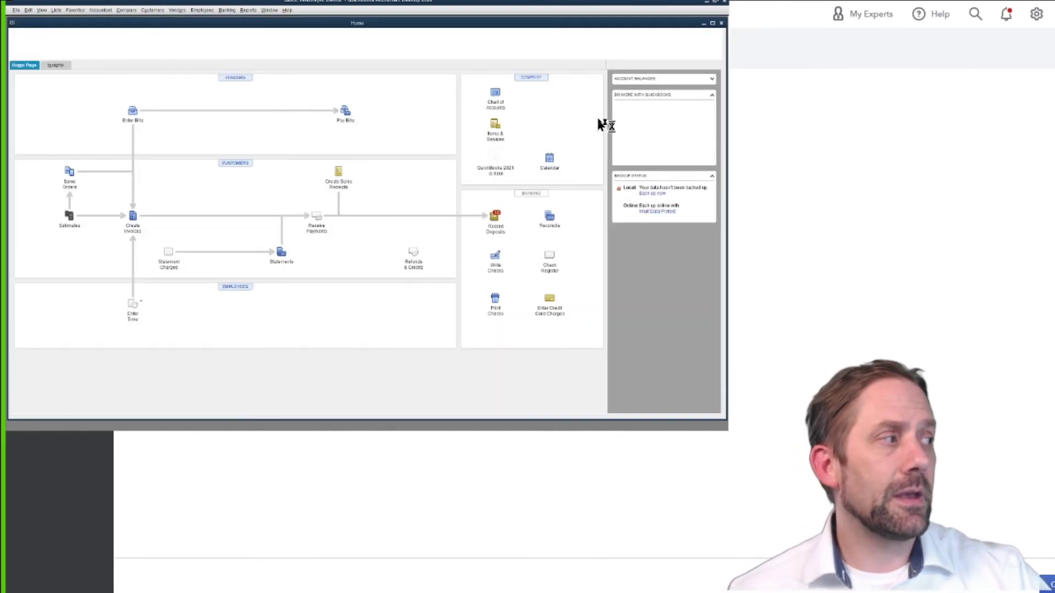
left_click(711, 79)
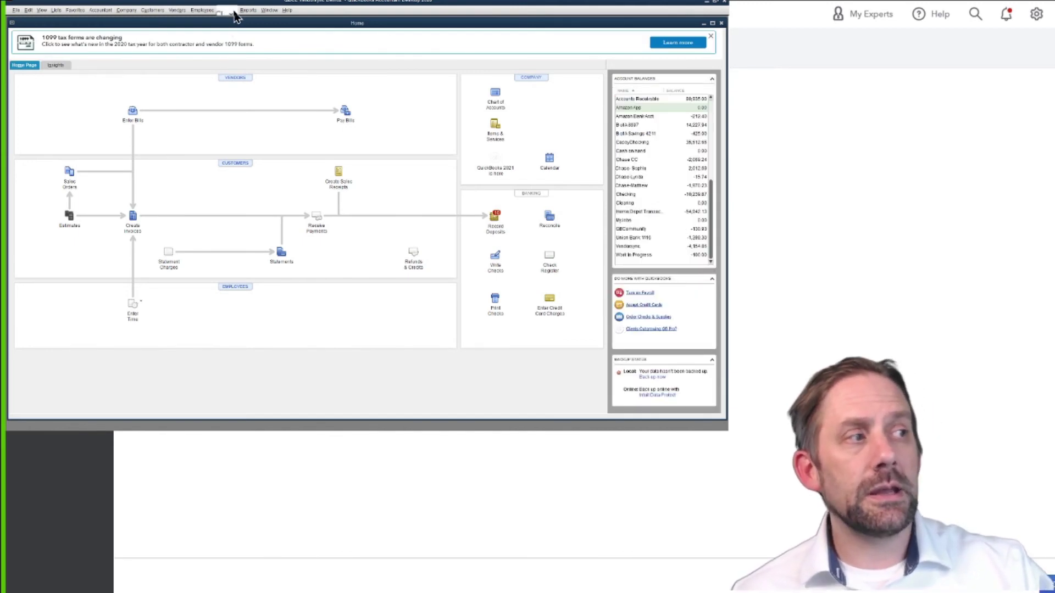
left_click(252, 13)
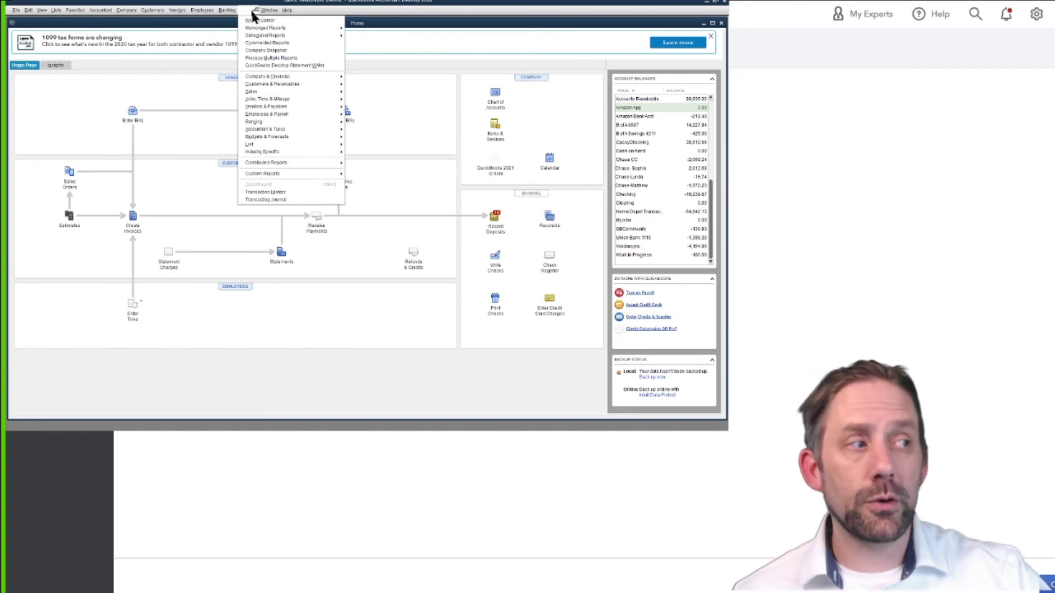
mouse_move(291, 77)
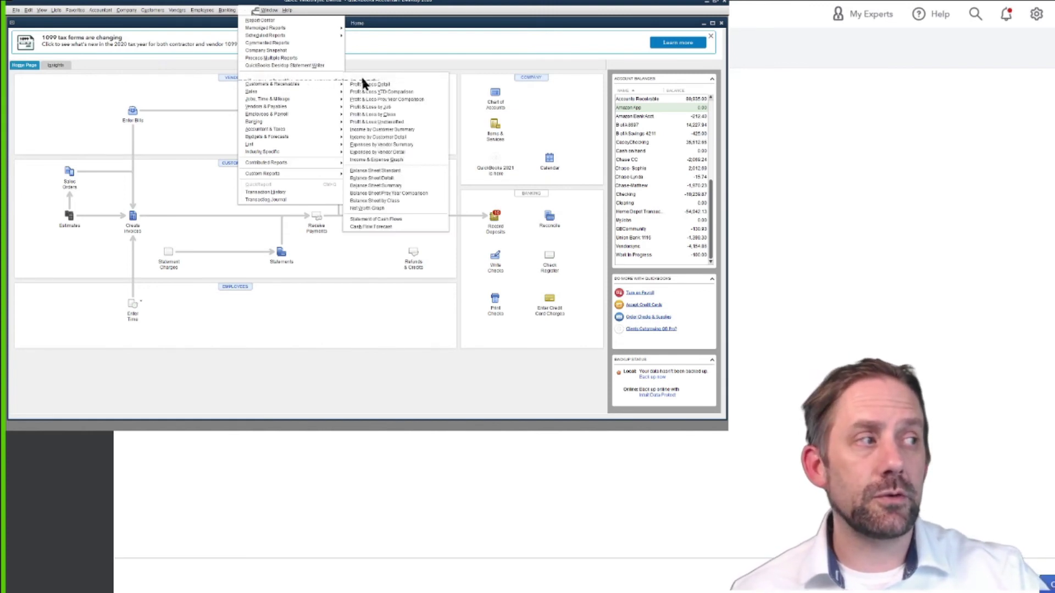
Open a maximized Profit & Loss Standard report with All dates and yearly columns
left_click(364, 83)
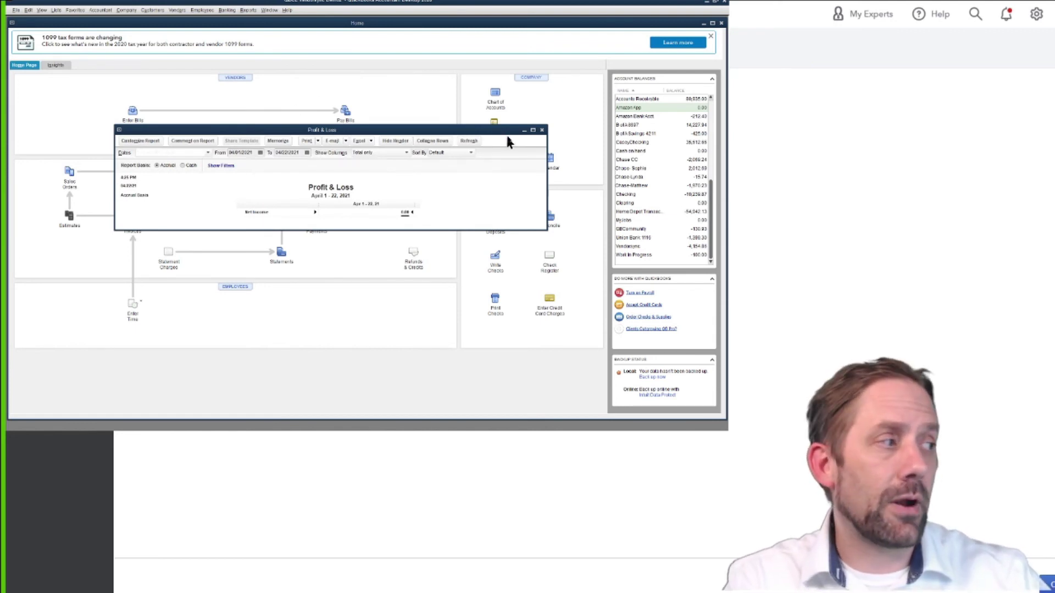
left_click(533, 130)
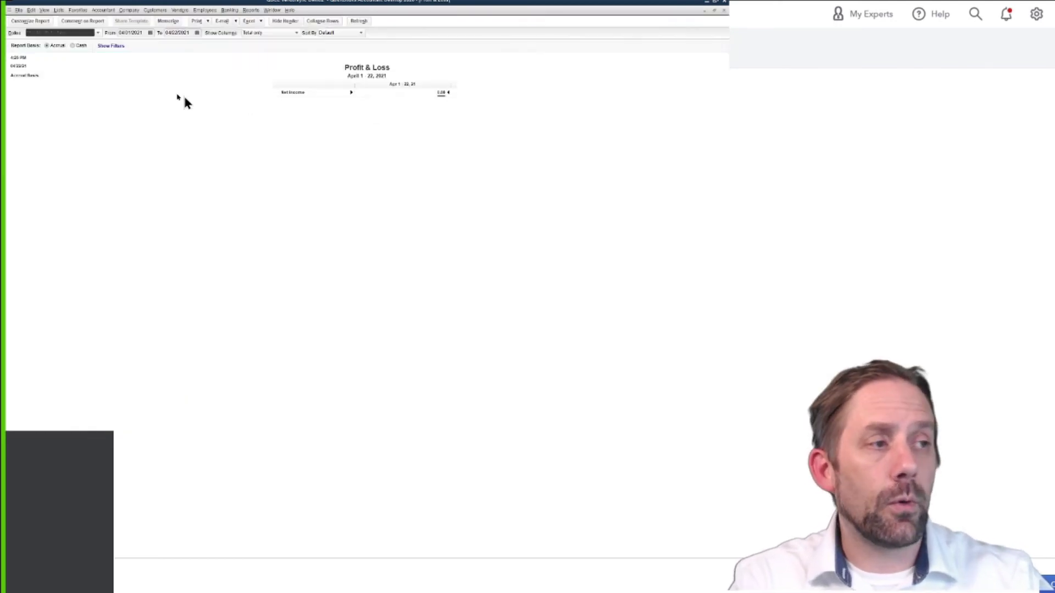
left_click(99, 33)
left_click(80, 43)
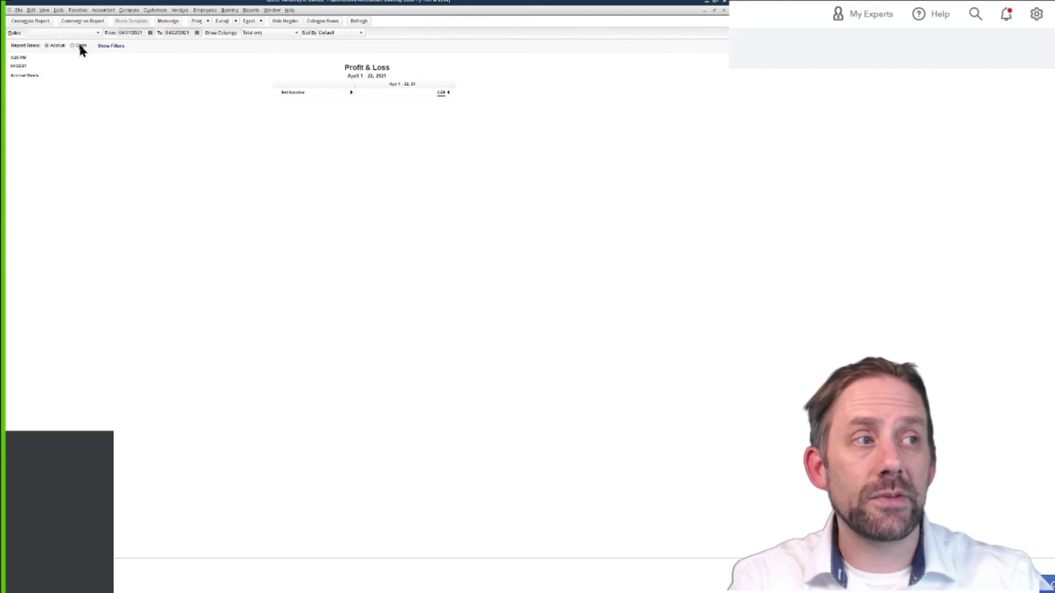
left_click(268, 32)
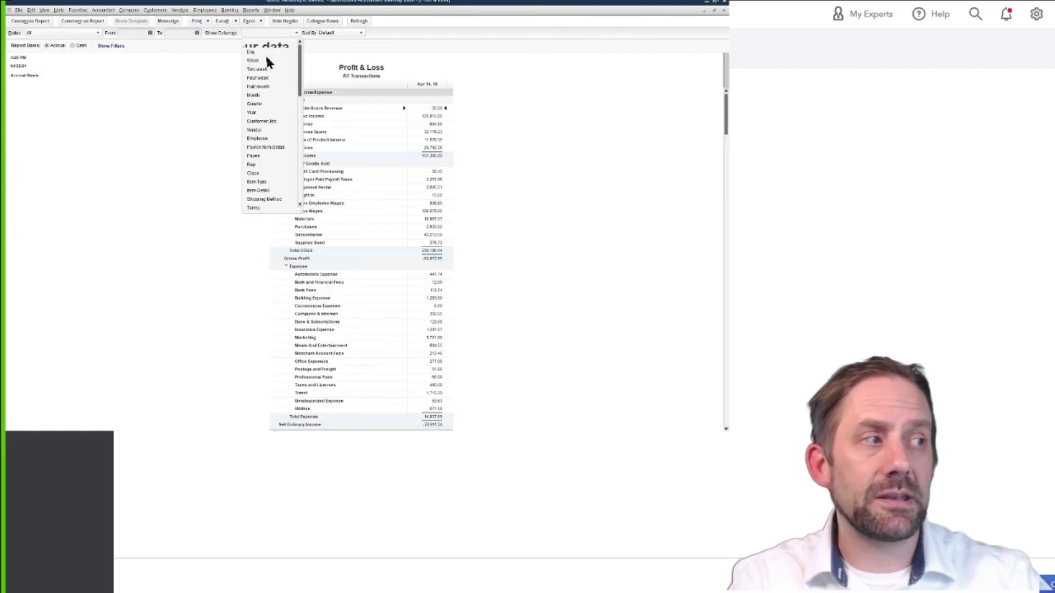
left_click(256, 110)
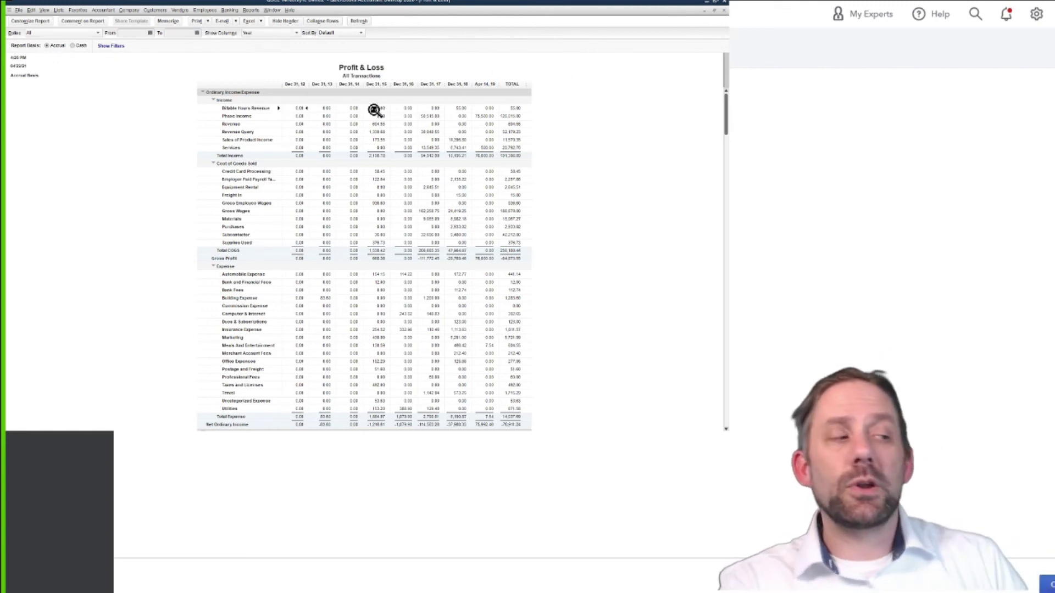
scroll(377, 165, "down", 3)
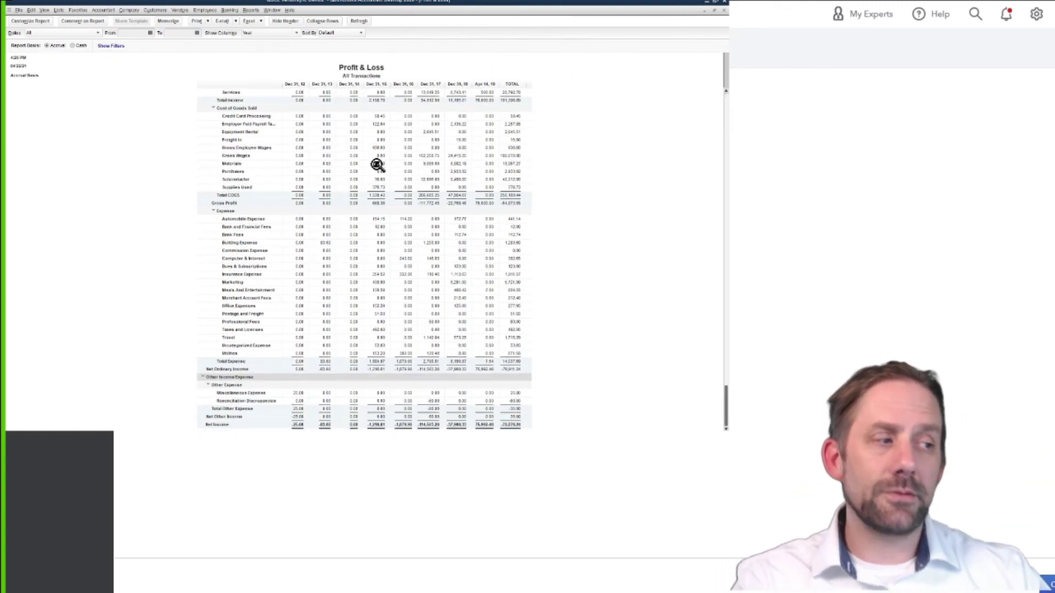